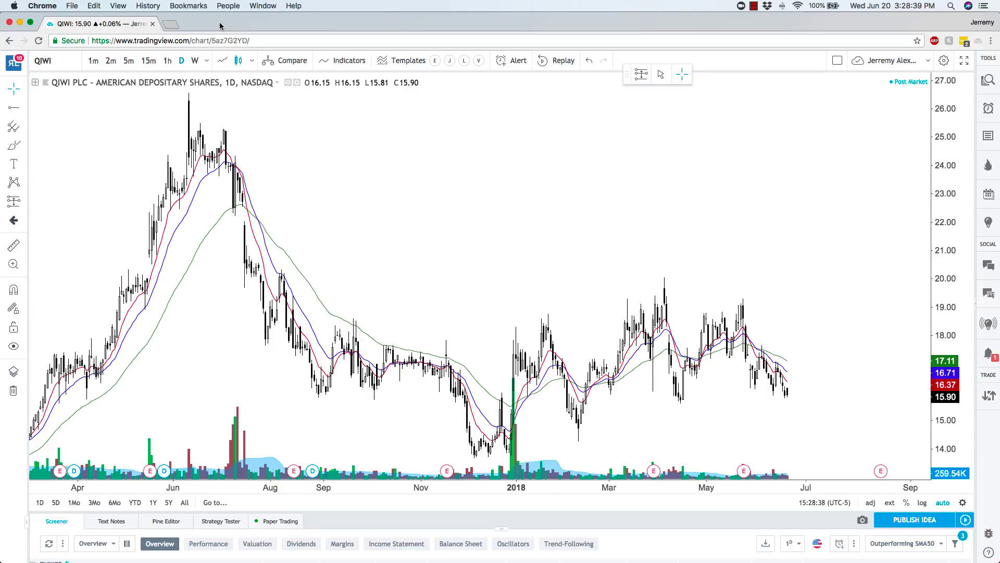
Step: Open the Real Life Trading website in a new browser tab and dismiss its quiz pop-up
{"action": "left_click", "coordinate": [171, 25]}
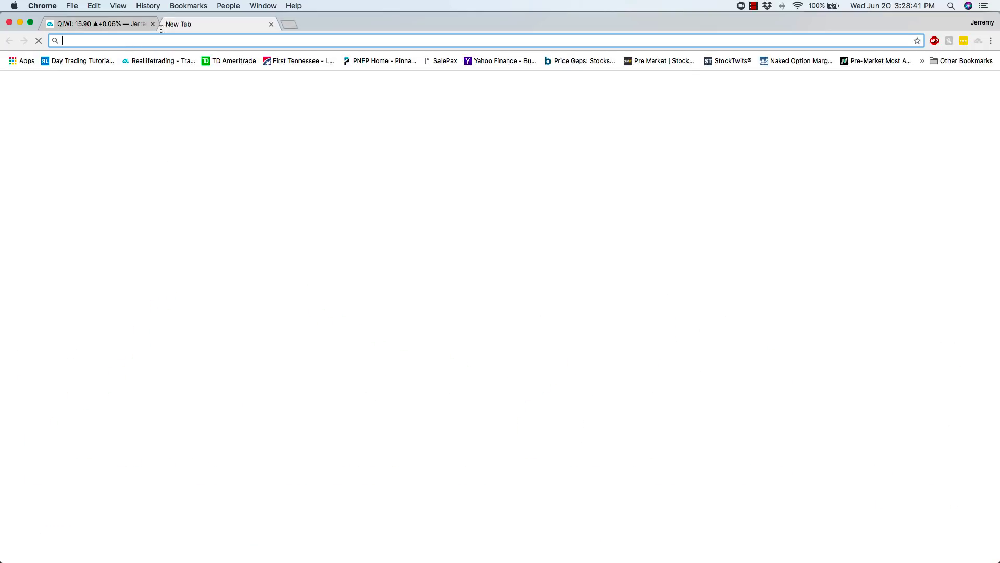
{"action": "left_click", "coordinate": [95, 63]}
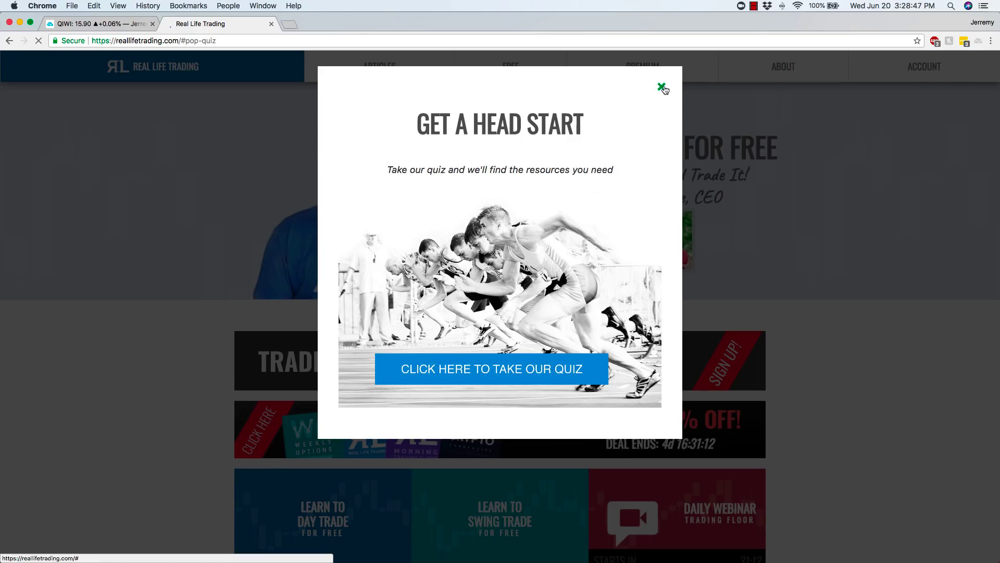
{"action": "left_click", "coordinate": [660, 87]}
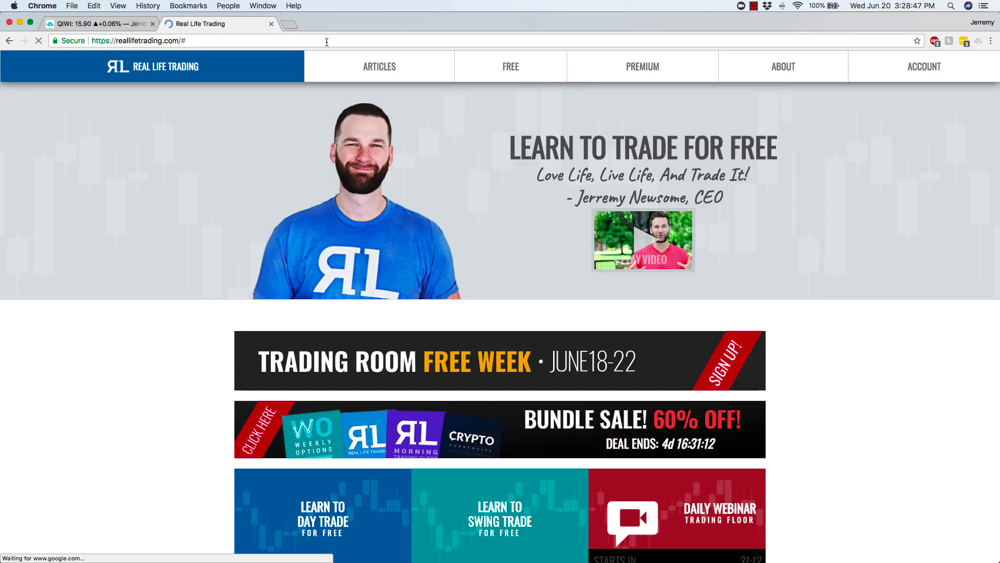
Step: Open youtube.com in another new tab and search it for "trading view"
{"action": "left_click", "coordinate": [289, 24]}
{"action": "type", "text": "youtube.com"}
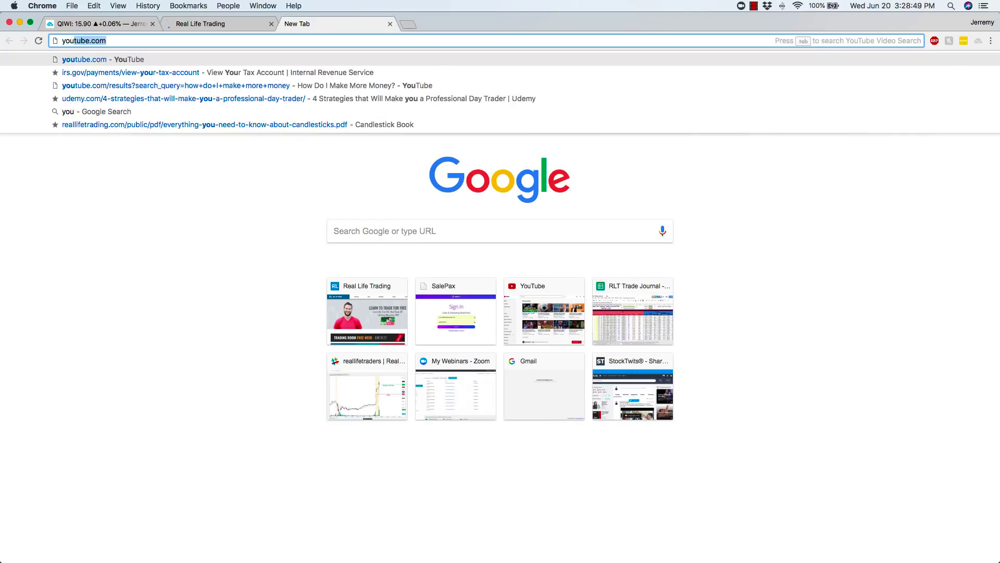
{"action": "key", "text": "Return"}
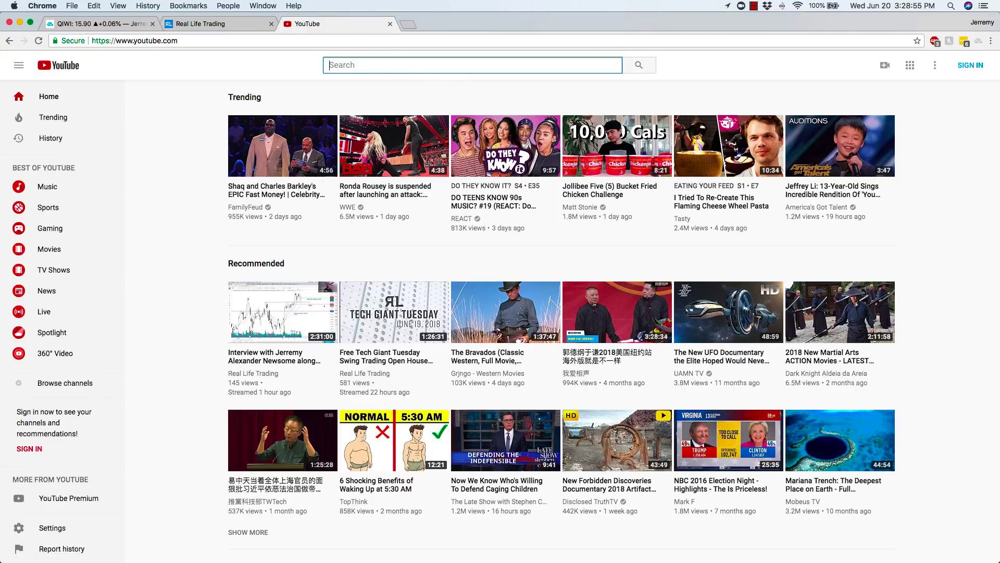
{"action": "type", "text": "trading view"}
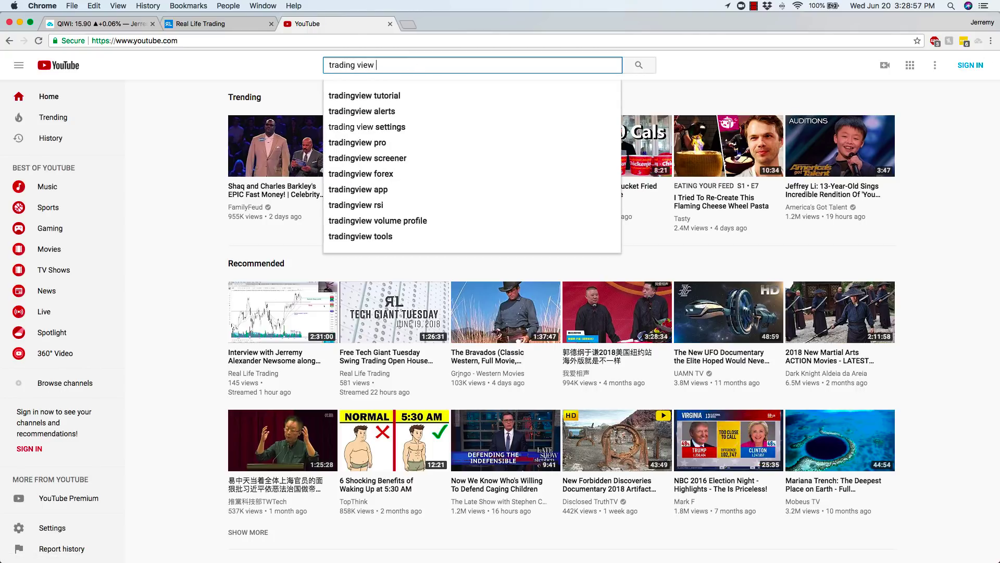
{"action": "key", "text": "Return"}
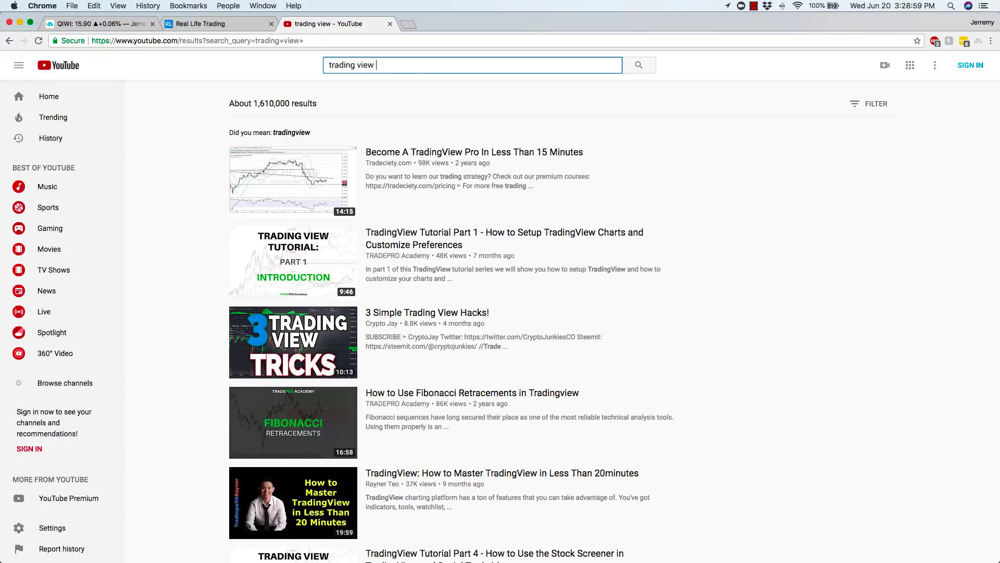
Step: Find Real Life Trading's "TradingView Introduction" video among the results, open it and pause playback
{"action": "scroll", "coordinate": [615, 211], "scroll_direction": "down", "scroll_amount": 6}
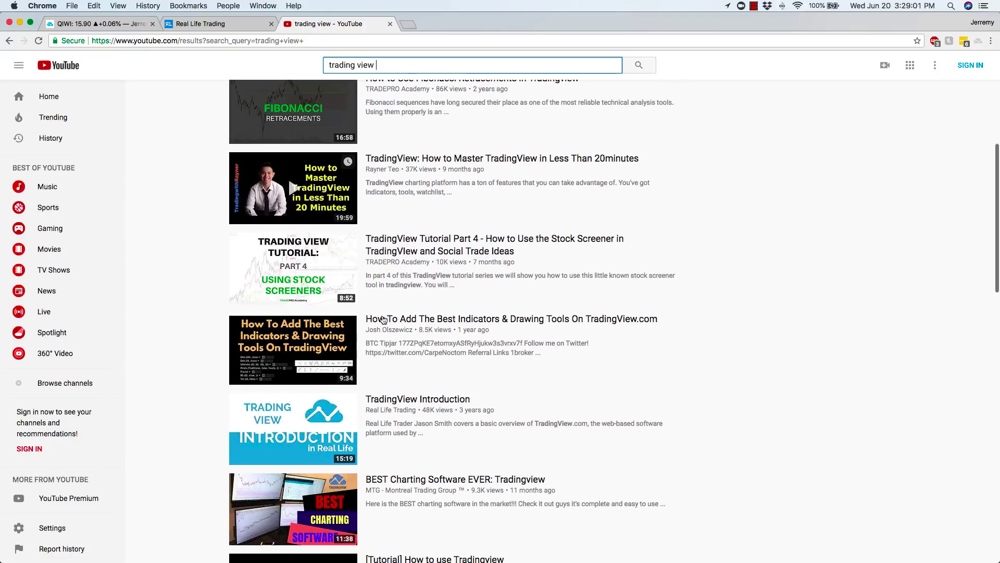
{"action": "mouse_move", "coordinate": [296, 434]}
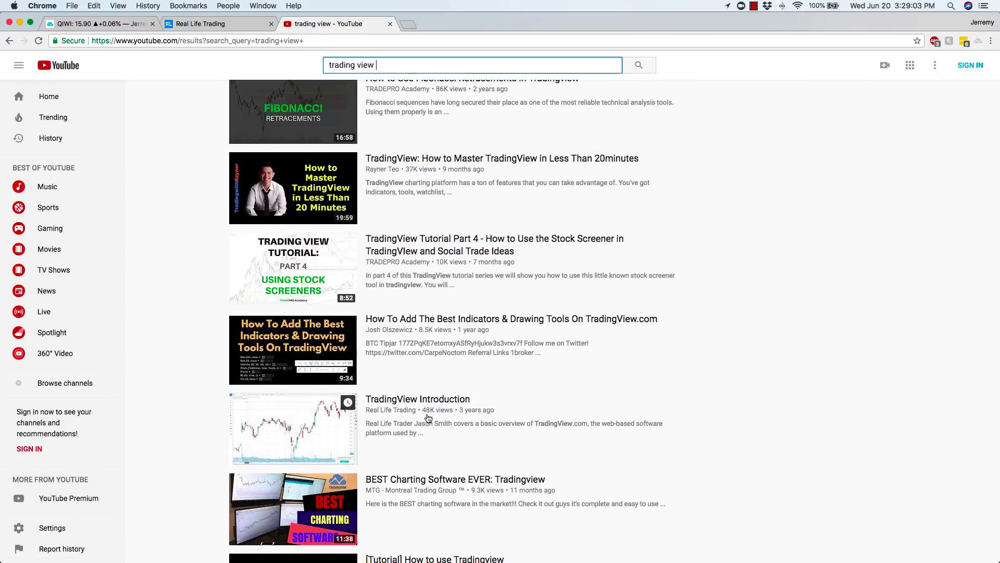
{"action": "mouse_move", "coordinate": [421, 334]}
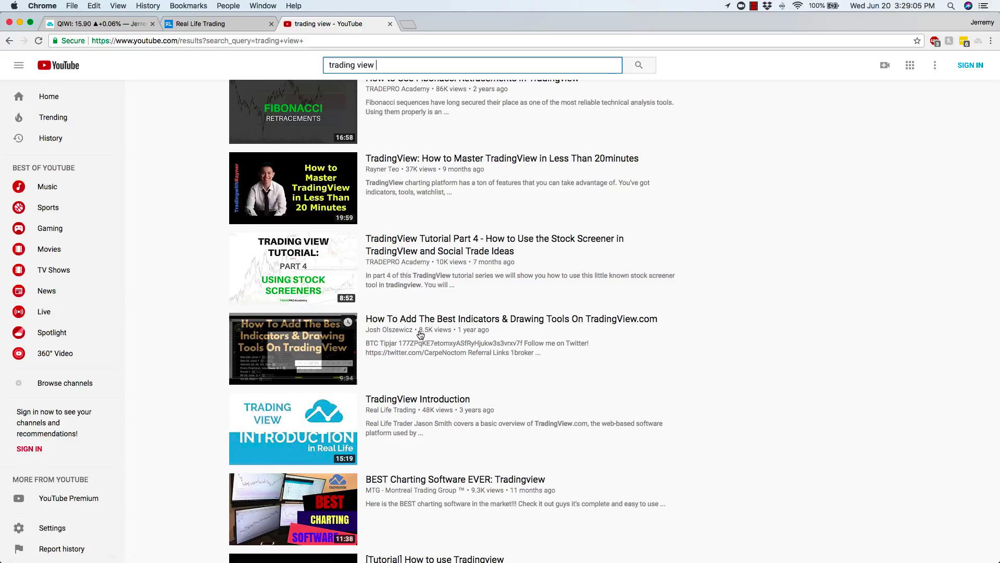
{"action": "scroll", "coordinate": [421, 334], "scroll_direction": "up", "scroll_amount": 2}
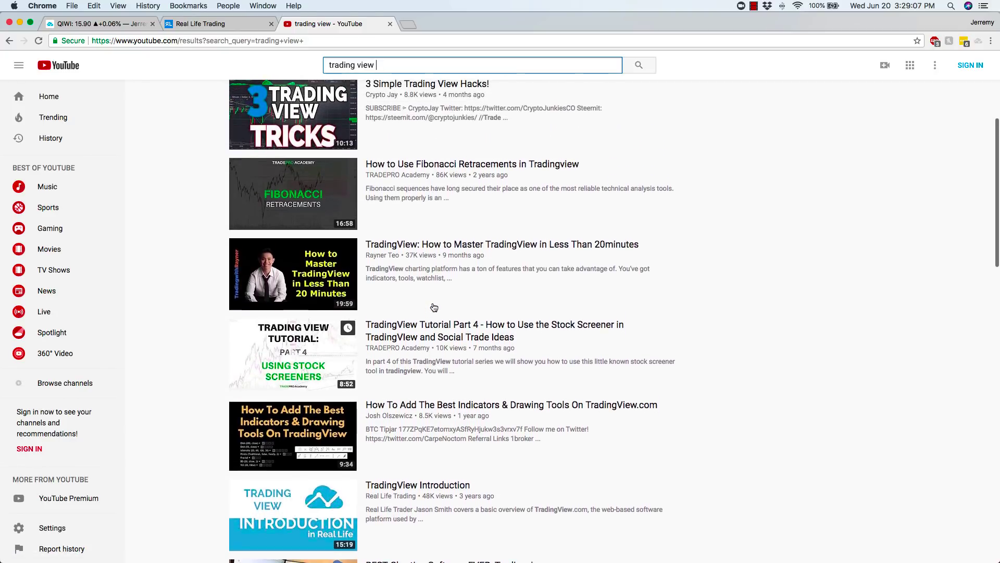
{"action": "scroll", "coordinate": [415, 287], "scroll_direction": "up", "scroll_amount": 3}
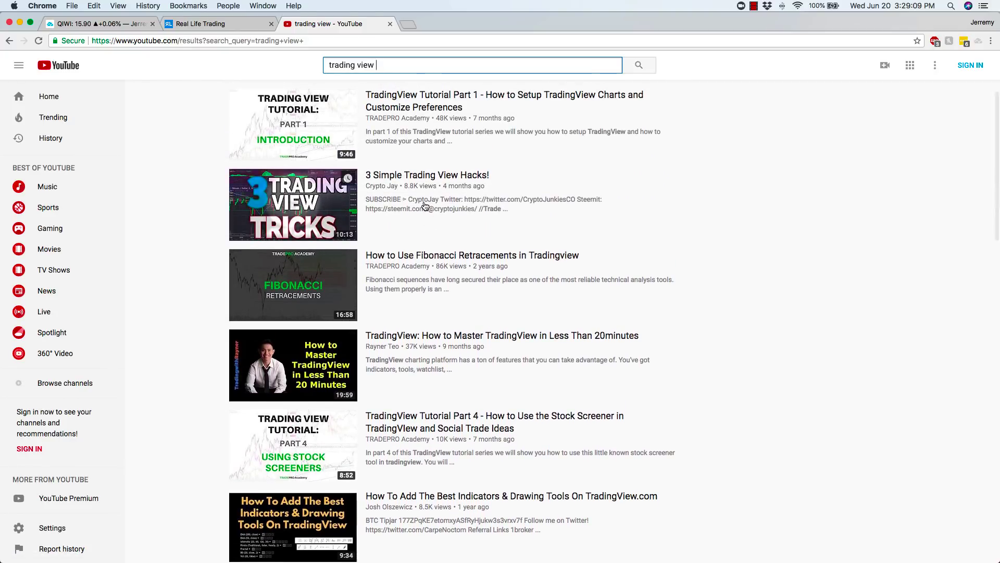
{"action": "scroll", "coordinate": [427, 219], "scroll_direction": "up", "scroll_amount": 2}
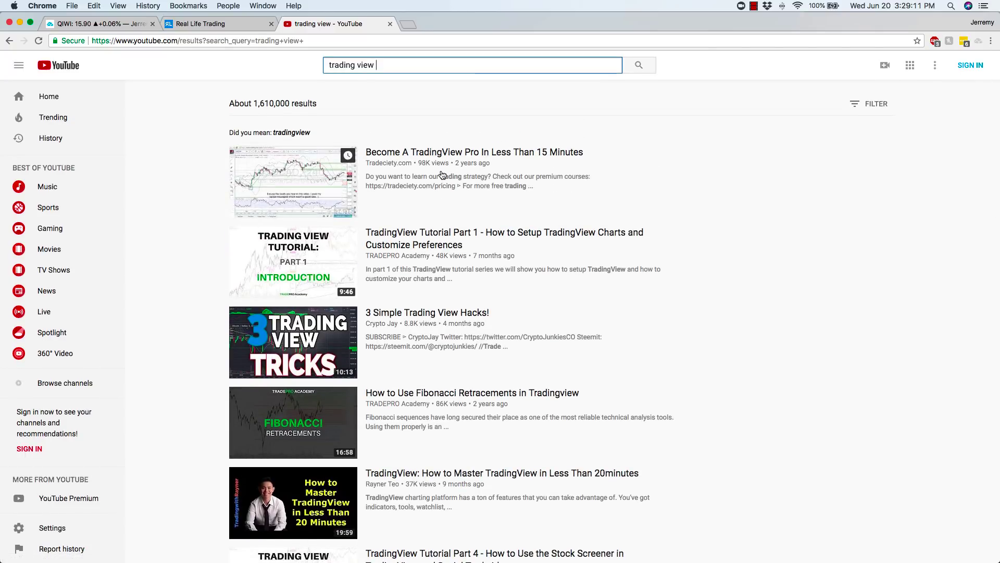
{"action": "scroll", "coordinate": [432, 255], "scroll_direction": "down", "scroll_amount": 10}
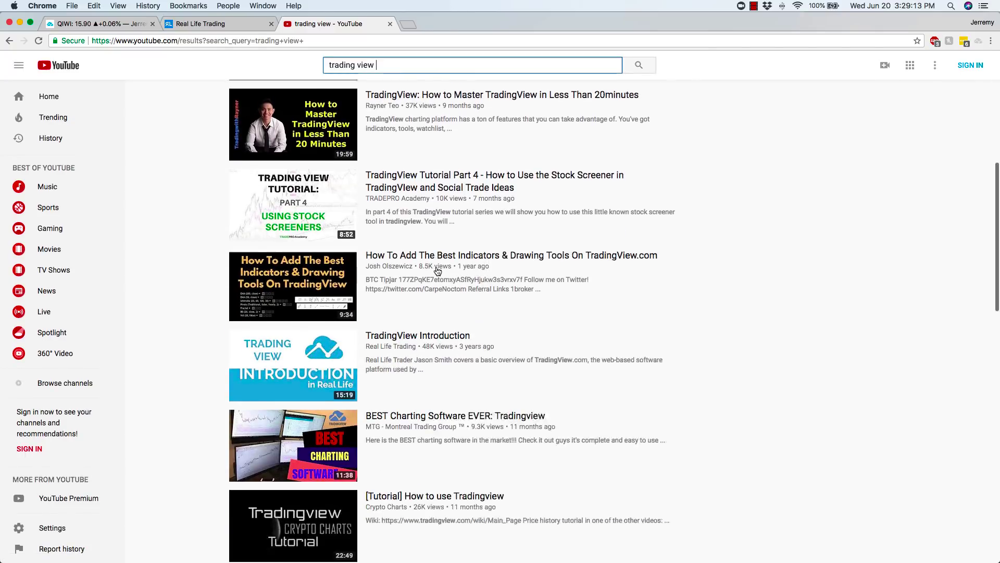
{"action": "left_click", "coordinate": [313, 235]}
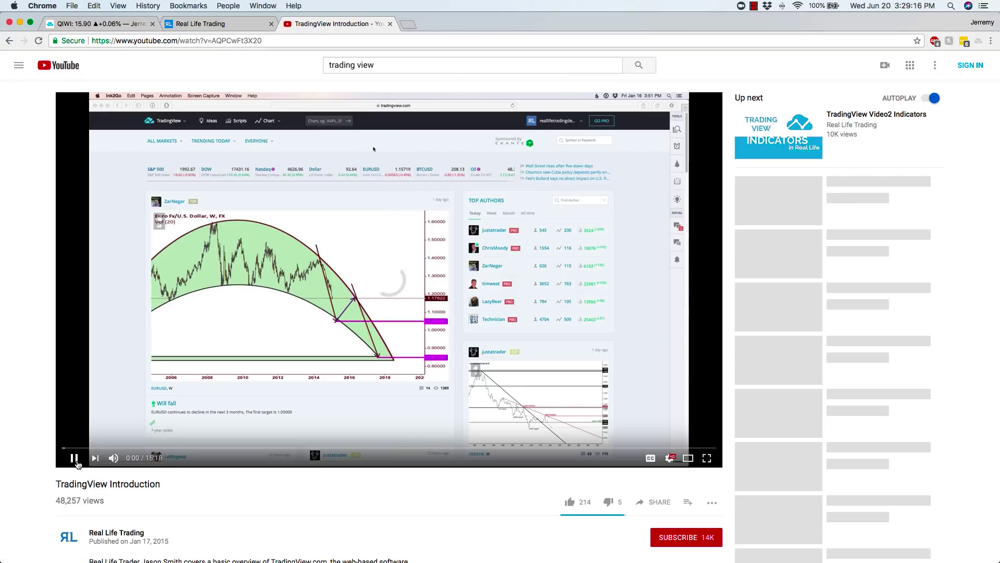
{"action": "left_click", "coordinate": [76, 461]}
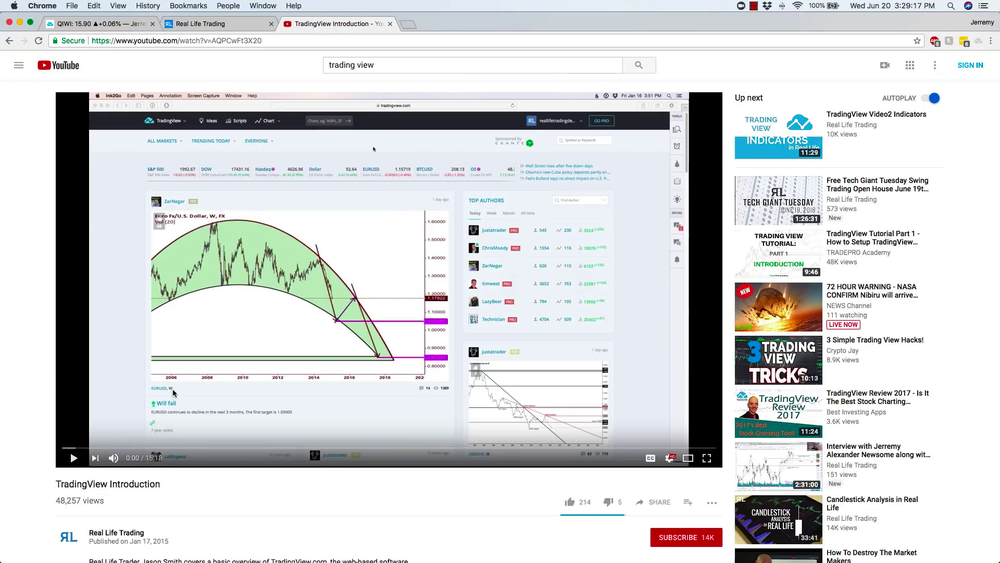
Step: Open the suggested video "TradingView Video2 Indicators", and switch back to the TradingView chart
{"action": "scroll", "coordinate": [196, 399], "scroll_direction": "down", "scroll_amount": 1}
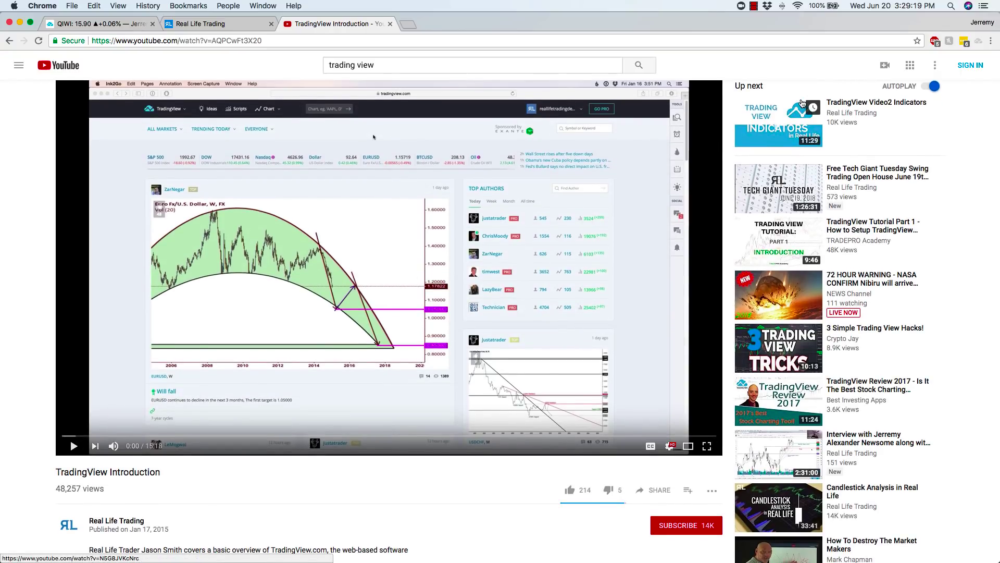
{"action": "left_click", "coordinate": [786, 108]}
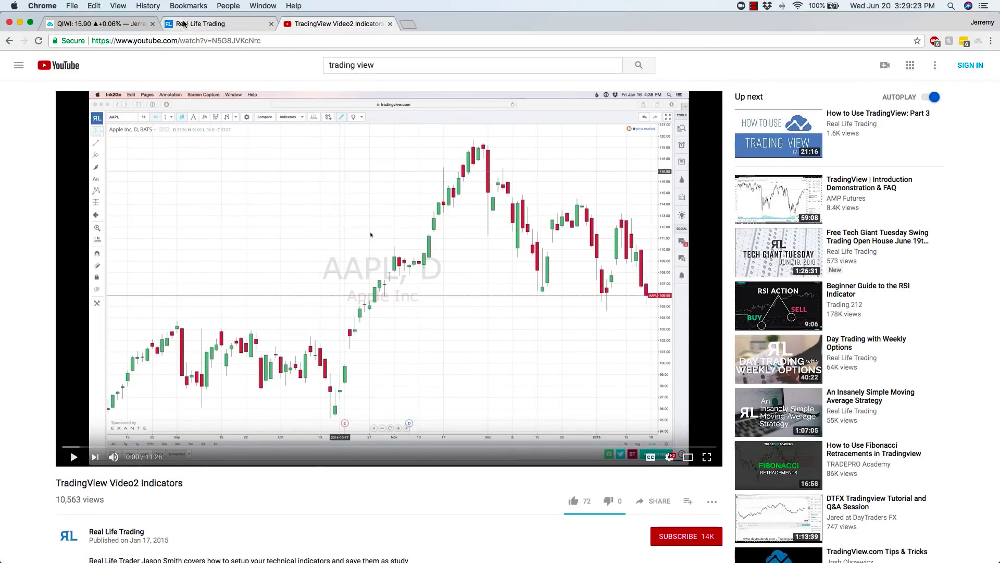
{"action": "left_click", "coordinate": [104, 29]}
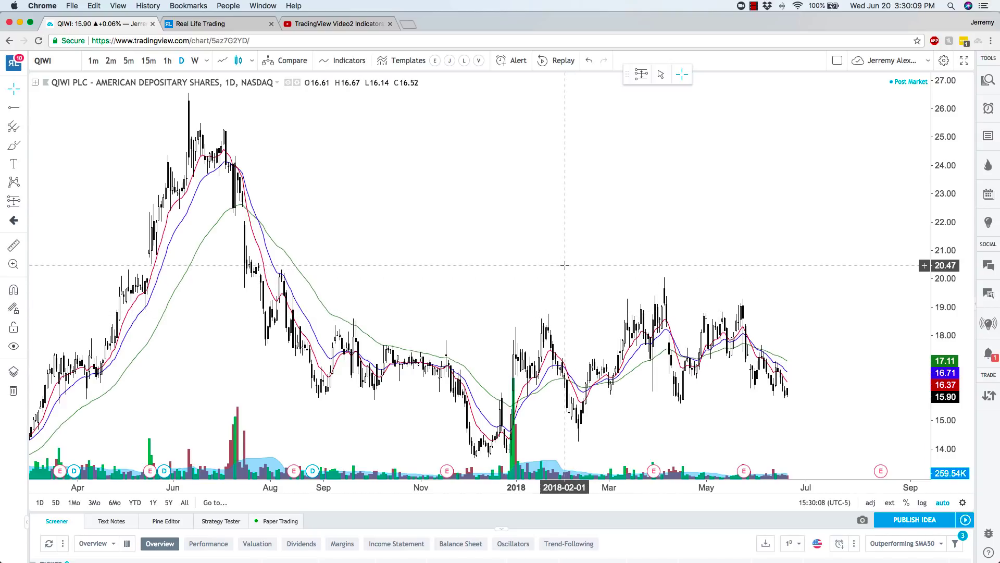
Step: Switch to YouTube and replace the earlier search with one for "finviz"
{"action": "left_click", "coordinate": [339, 24]}
{"action": "triple_click", "coordinate": [353, 67]}
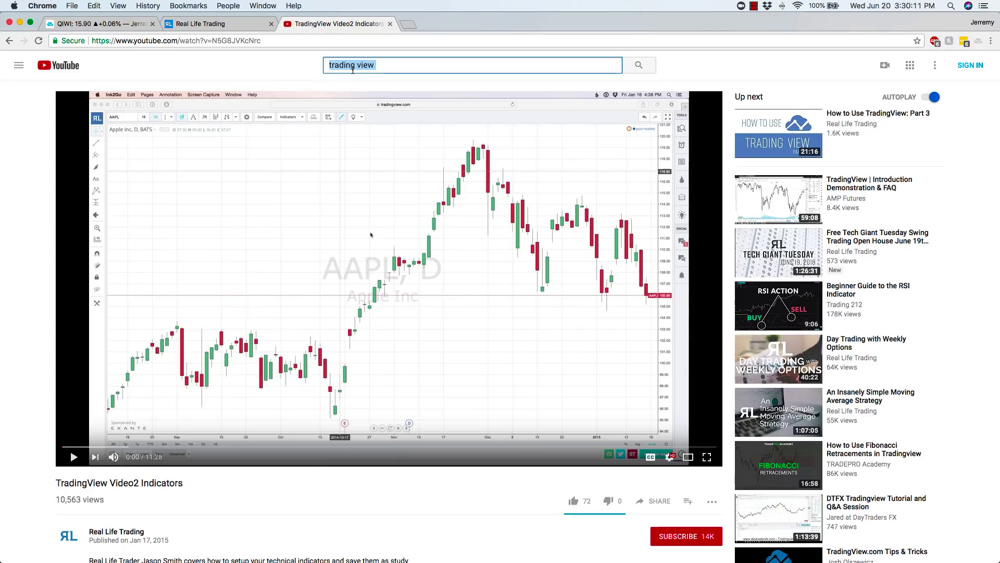
{"action": "type", "text": "finv"}
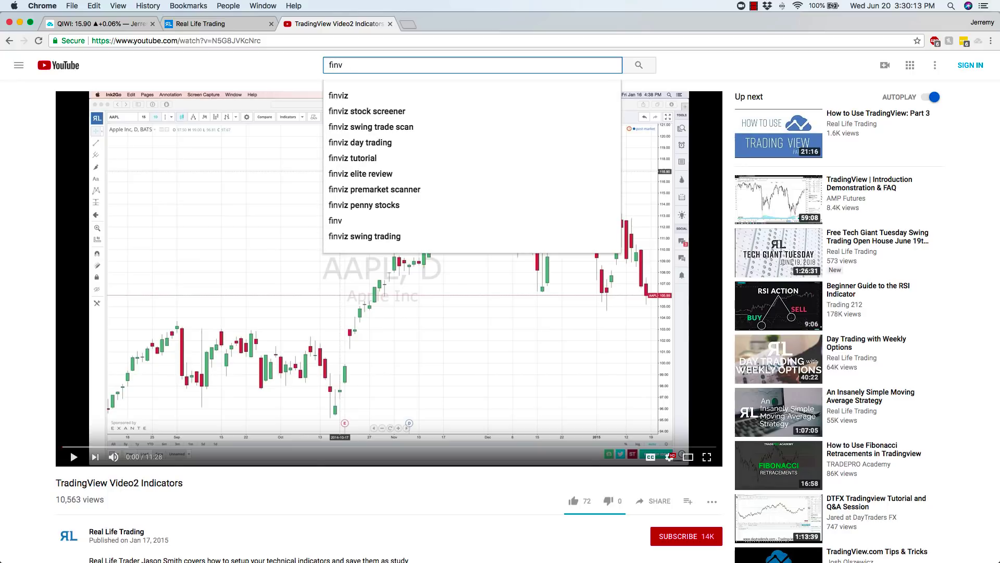
{"action": "type", "text": "iz"}
{"action": "key", "text": "Return"}
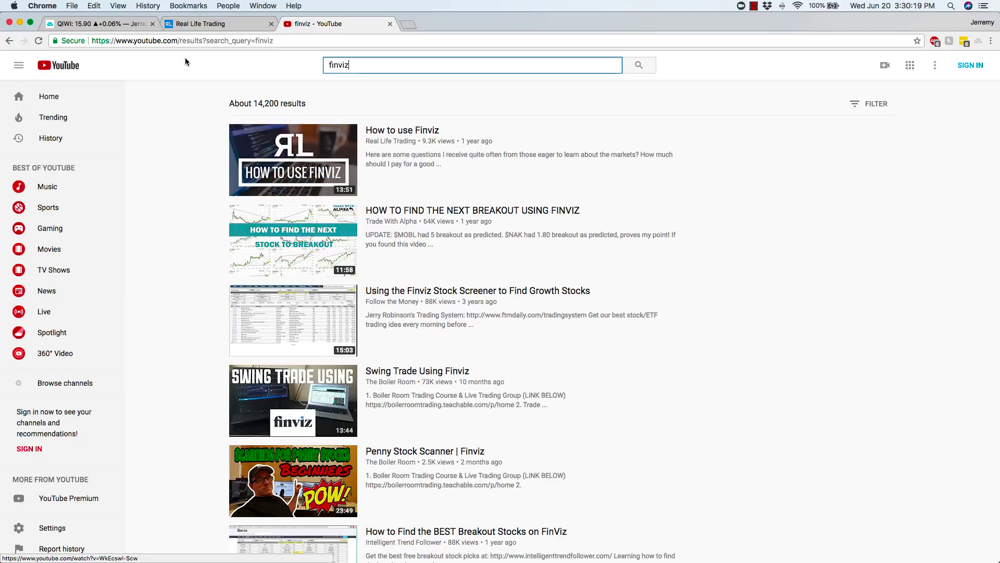
Step: Return to the QIWI chart in TradingView and collapse the stock Screener beneath it
{"action": "left_click", "coordinate": [117, 25]}
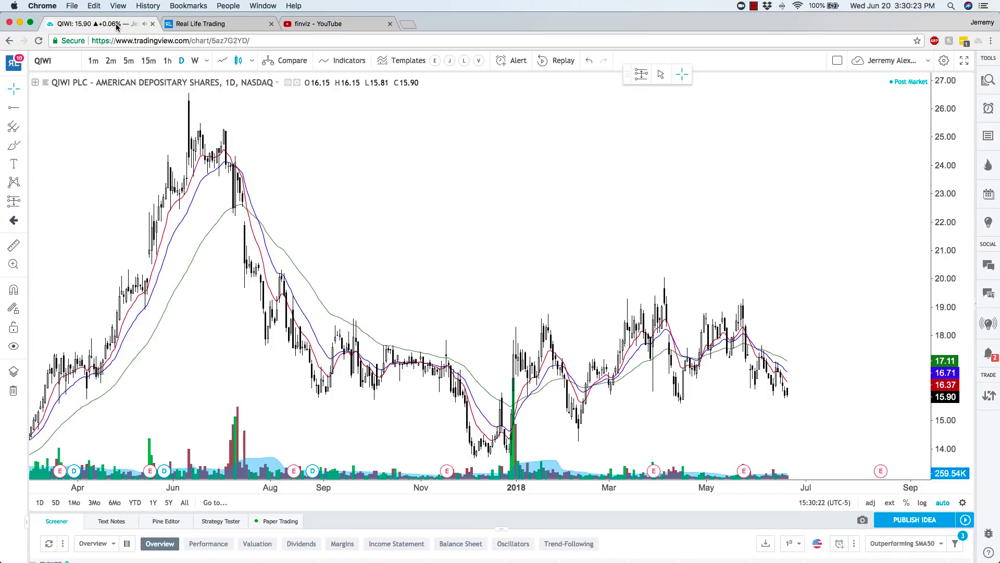
{"action": "left_click", "coordinate": [51, 526]}
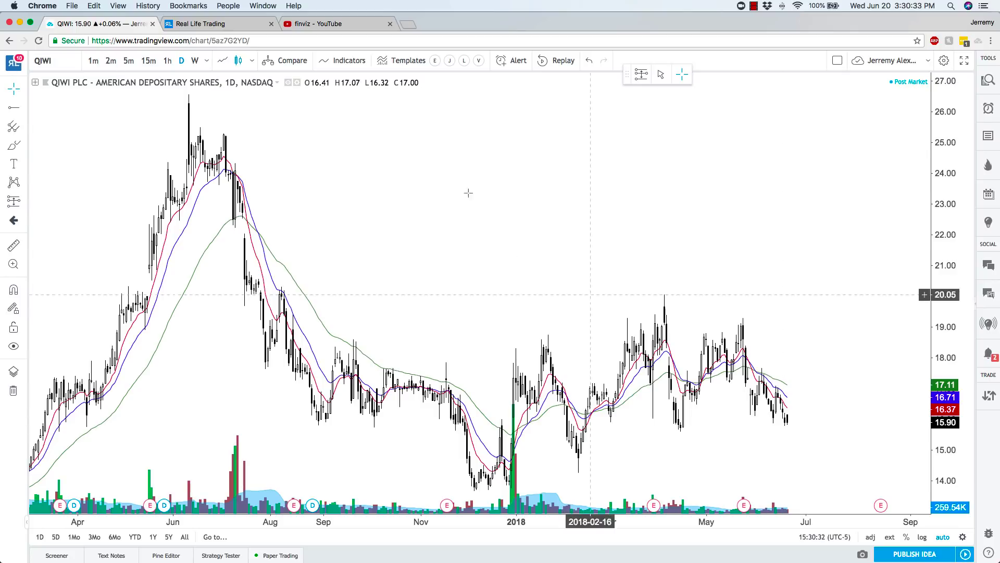
{"action": "left_click_drag", "start_coordinate": [420, 286], "coordinate": [446, 245]}
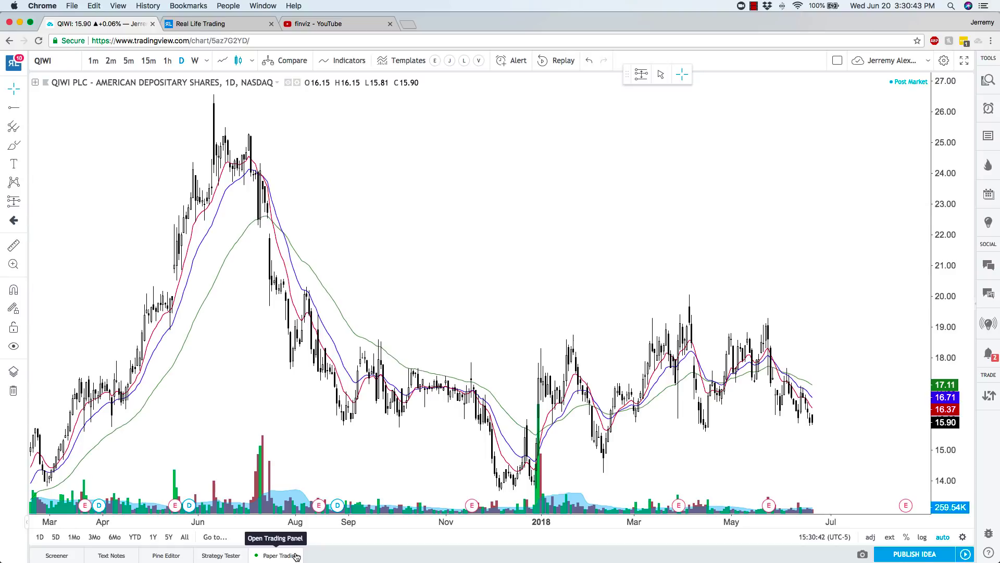
Step: Enlarge the area below the chart, view the Strategy Tester and Text Notes, and bring up the stock Screener
{"action": "left_click", "coordinate": [215, 556]}
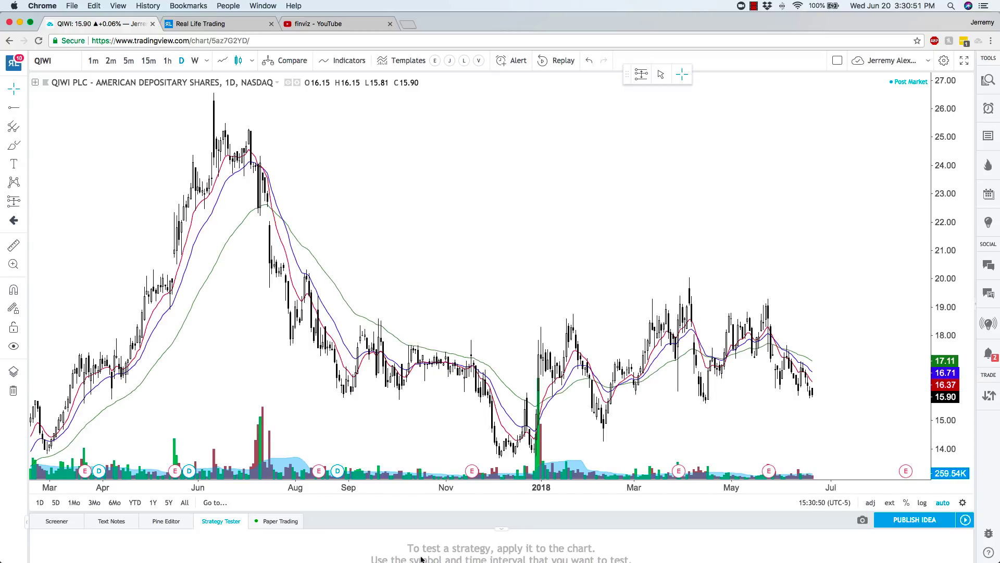
{"action": "left_click_drag", "start_coordinate": [494, 529], "coordinate": [476, 401]}
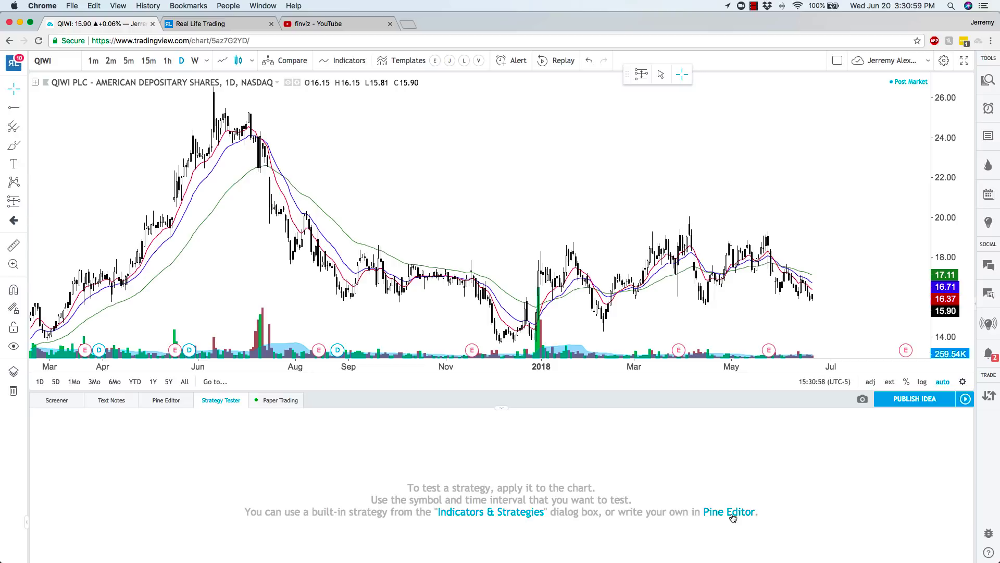
{"action": "left_click", "coordinate": [128, 403]}
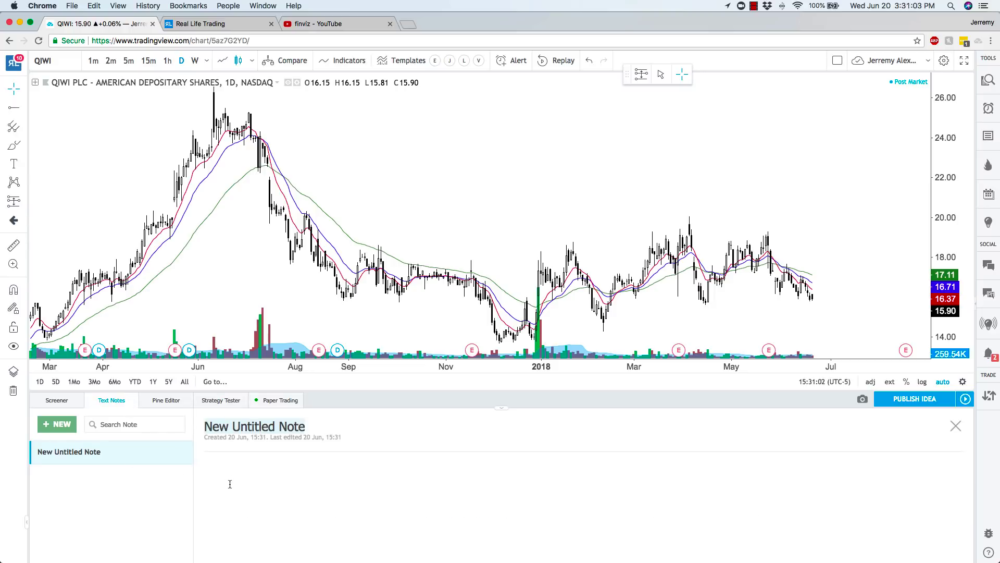
{"action": "left_click", "coordinate": [63, 402]}
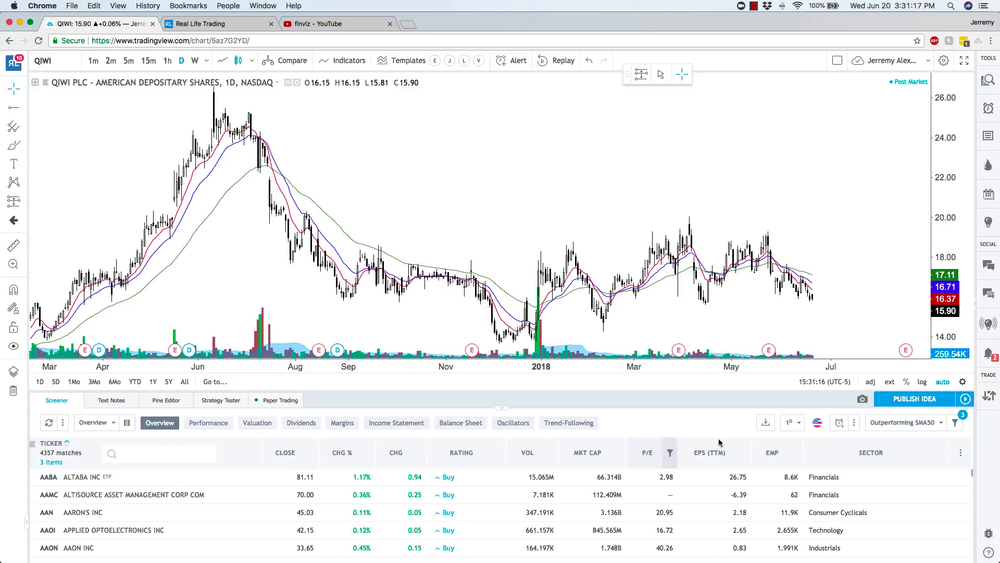
Step: Open the screener's filter settings and look through the Descriptive, Fundamental and Technical filters
{"action": "left_click", "coordinate": [956, 425]}
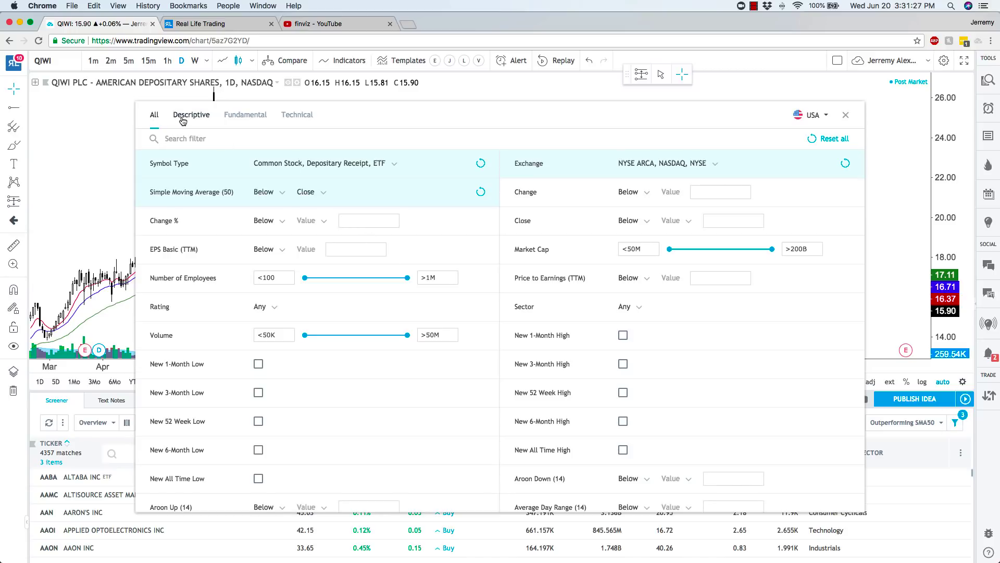
{"action": "left_click", "coordinate": [183, 120]}
{"action": "left_click", "coordinate": [245, 115]}
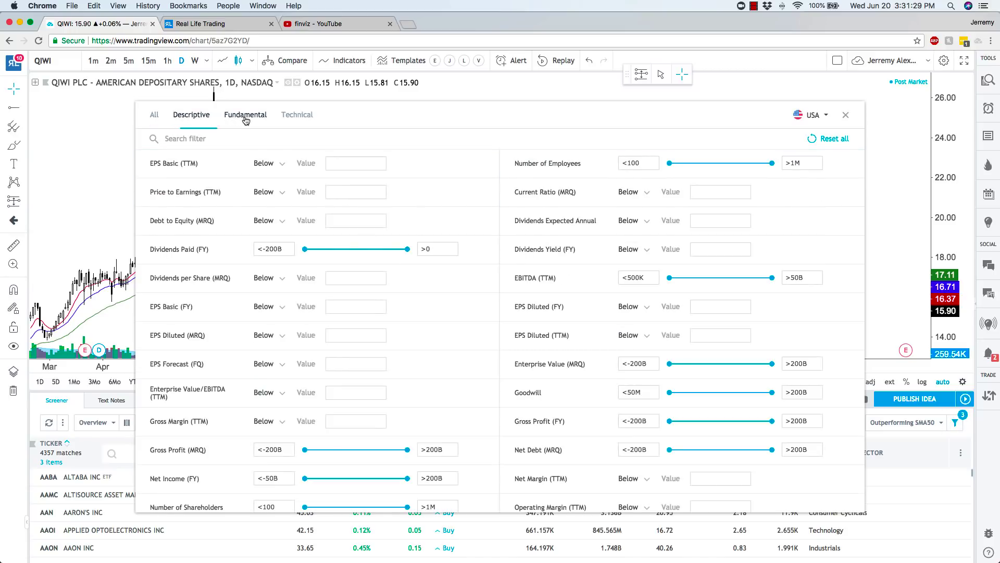
{"action": "left_click", "coordinate": [301, 117]}
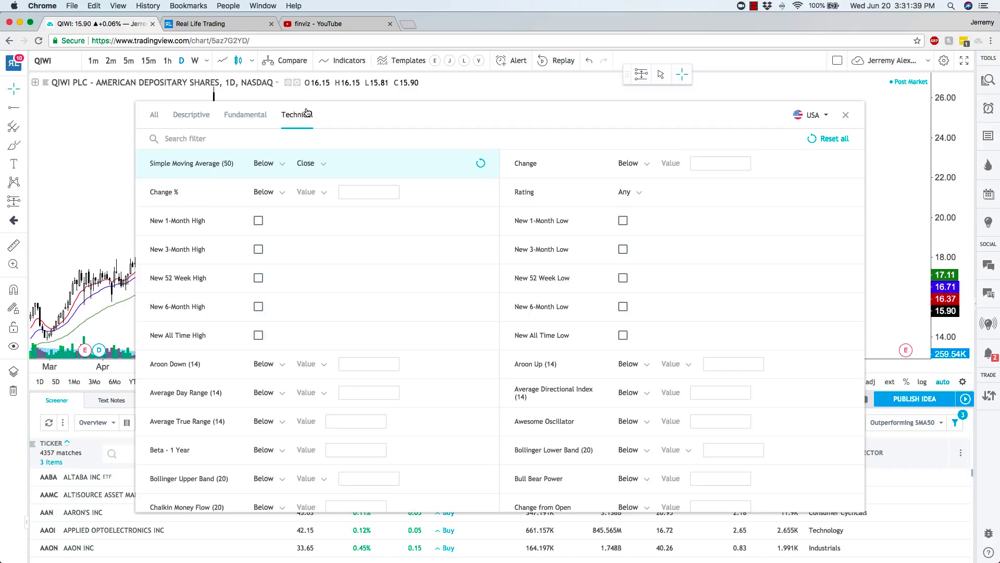
Step: Search all filters for "gap", set the Gap % filter to Above 4, and close the filter settings
{"action": "left_click", "coordinate": [155, 117]}
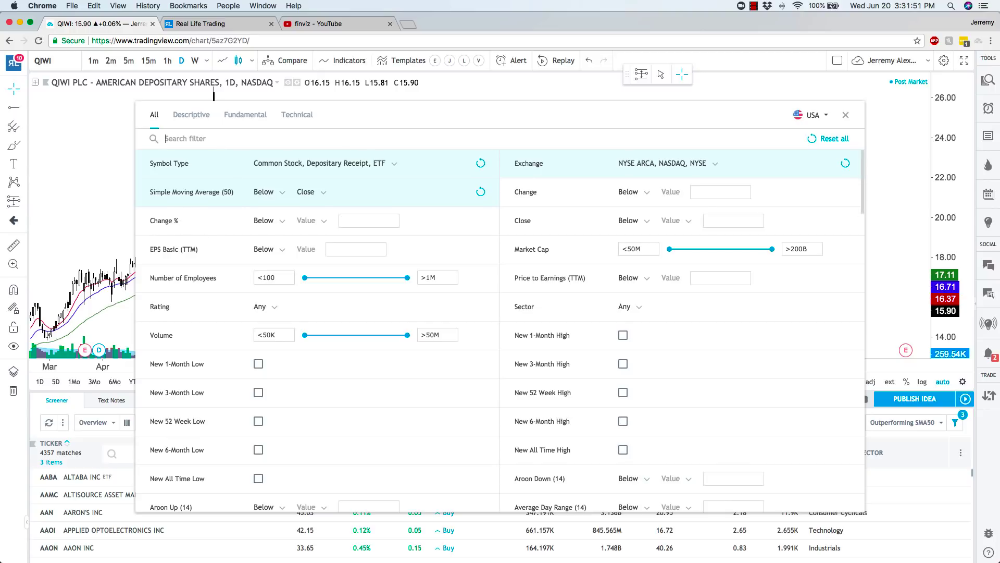
{"action": "type", "text": "gaps"}
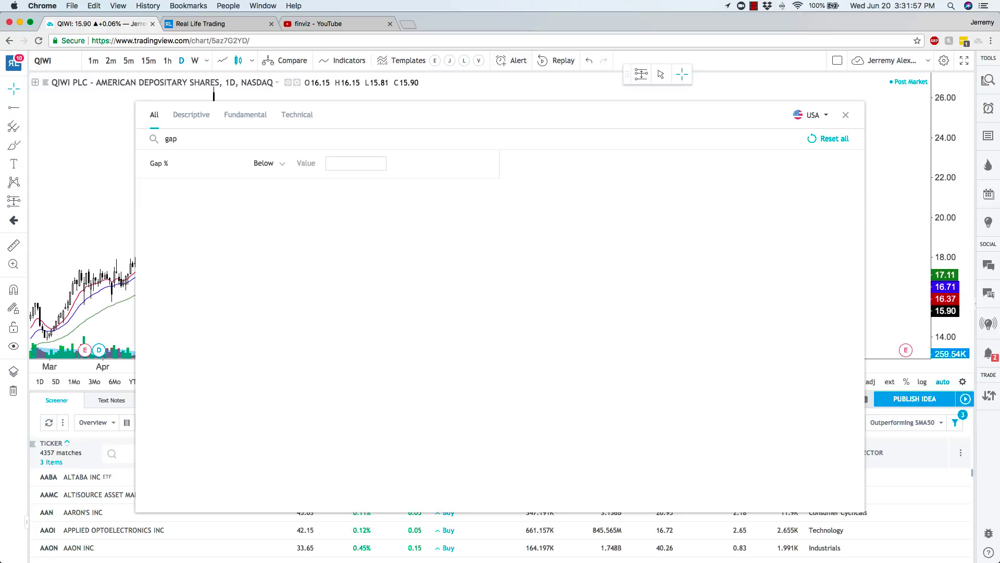
{"action": "left_click", "coordinate": [281, 165]}
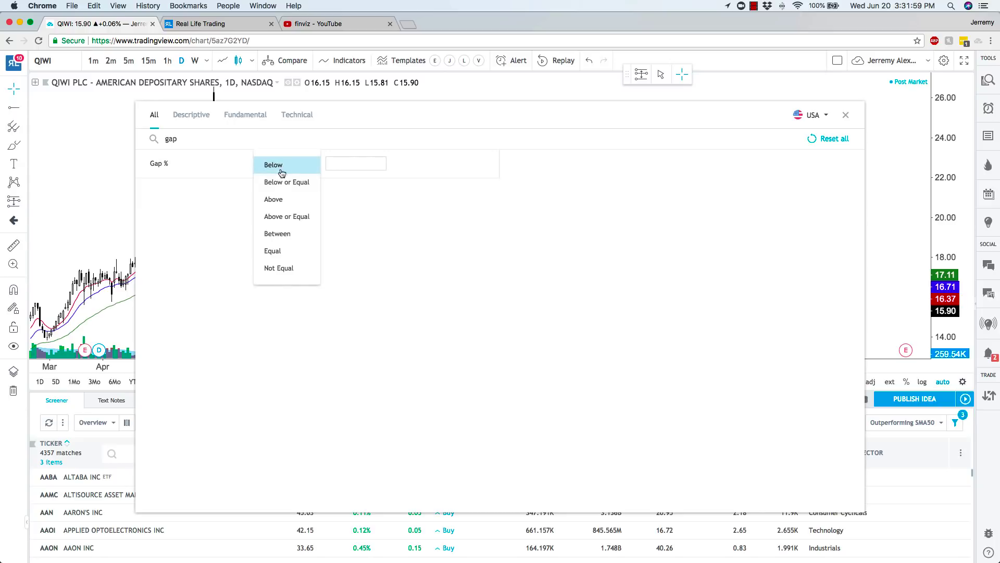
{"action": "left_click", "coordinate": [286, 200]}
{"action": "left_click", "coordinate": [332, 164]}
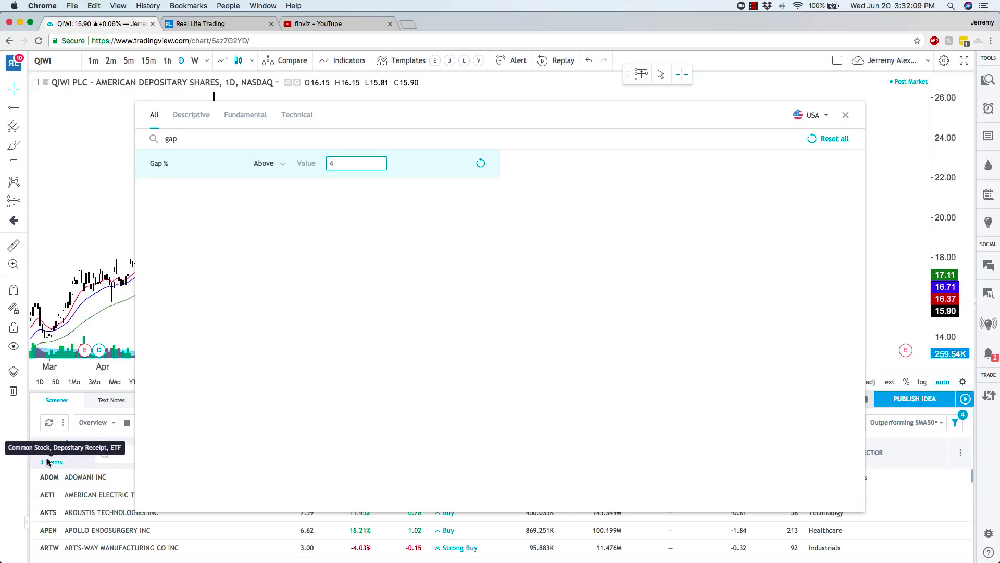
{"action": "left_click", "coordinate": [320, 242]}
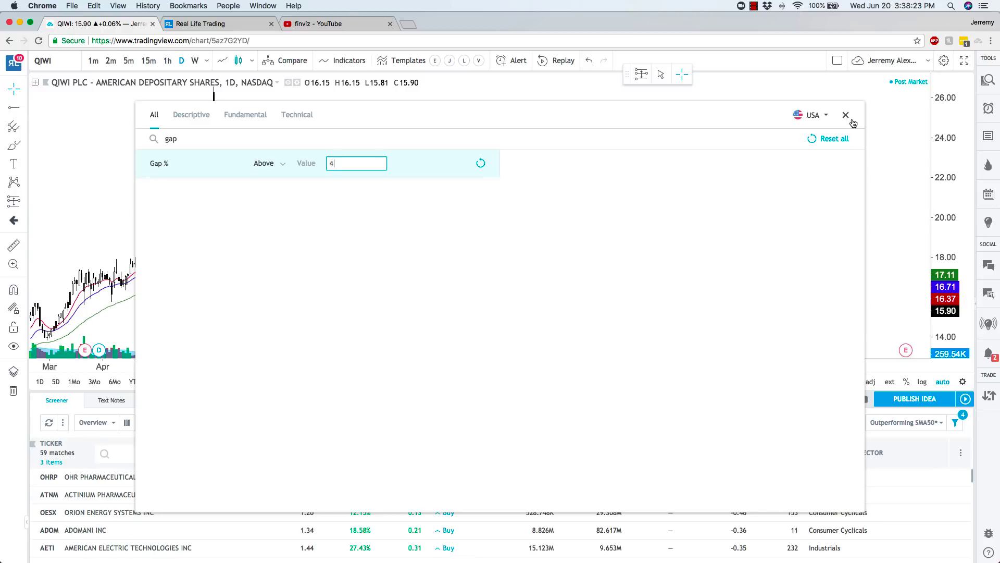
{"action": "left_click", "coordinate": [848, 116]}
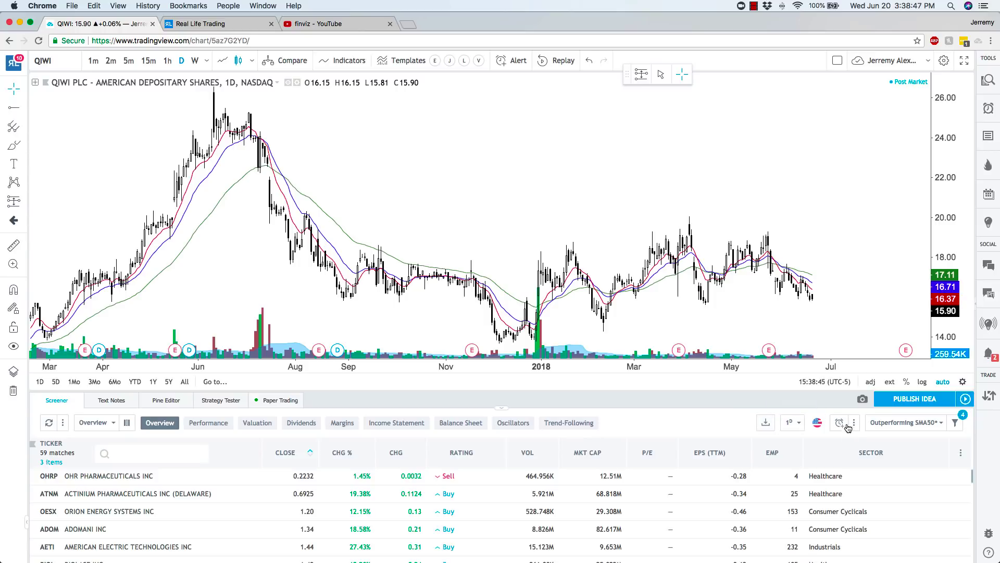
Step: Check the list of preset screens, reopen the filter settings, and search for "pre" to view the Pre-market Change % conditions
{"action": "left_click", "coordinate": [942, 426]}
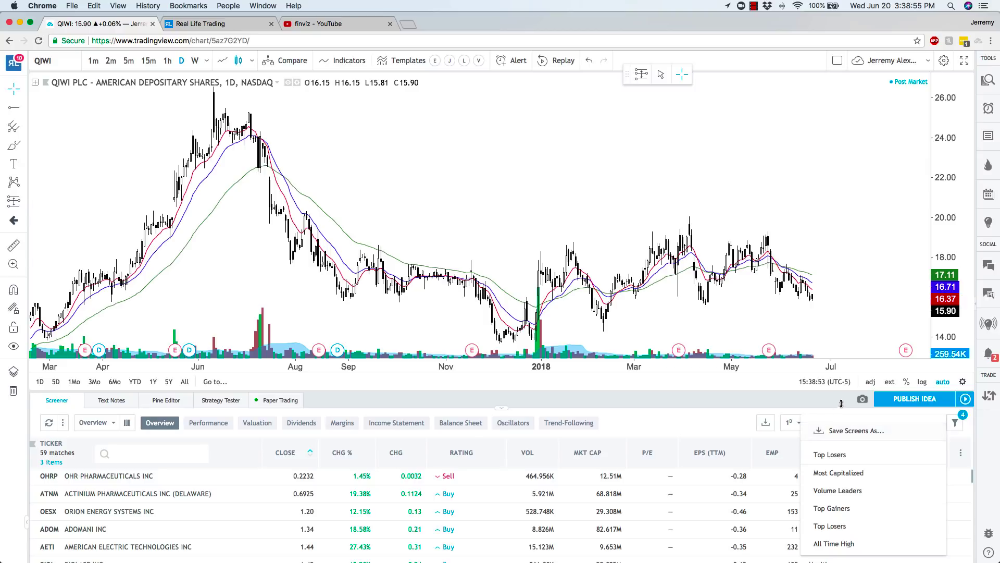
{"action": "left_click", "coordinate": [819, 400]}
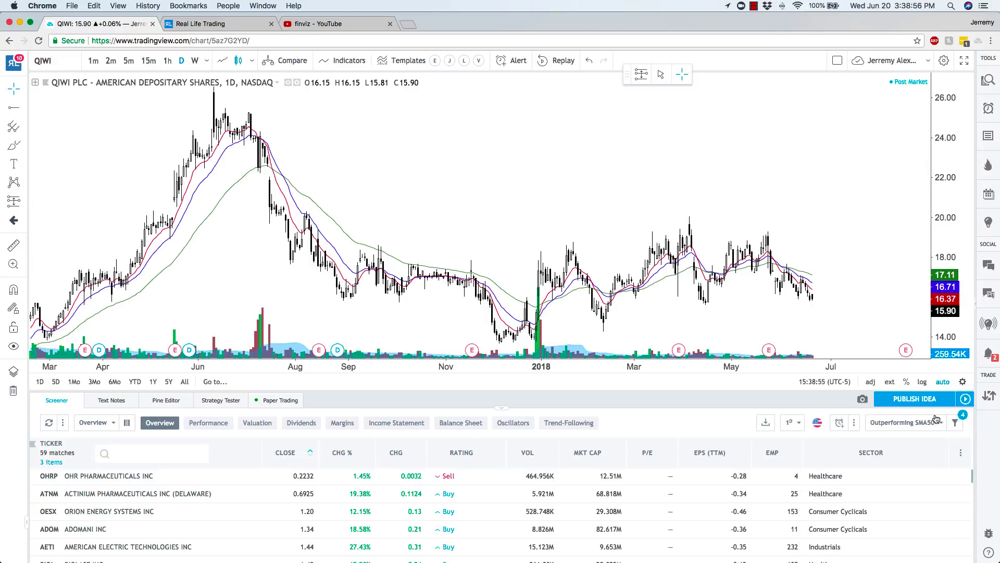
{"action": "left_click", "coordinate": [960, 425]}
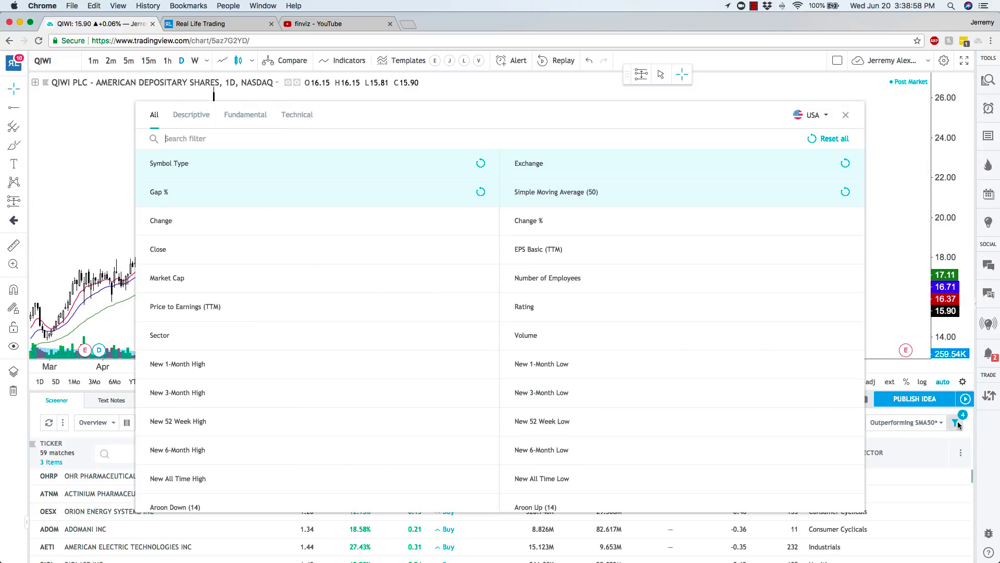
{"action": "left_click", "coordinate": [267, 232]}
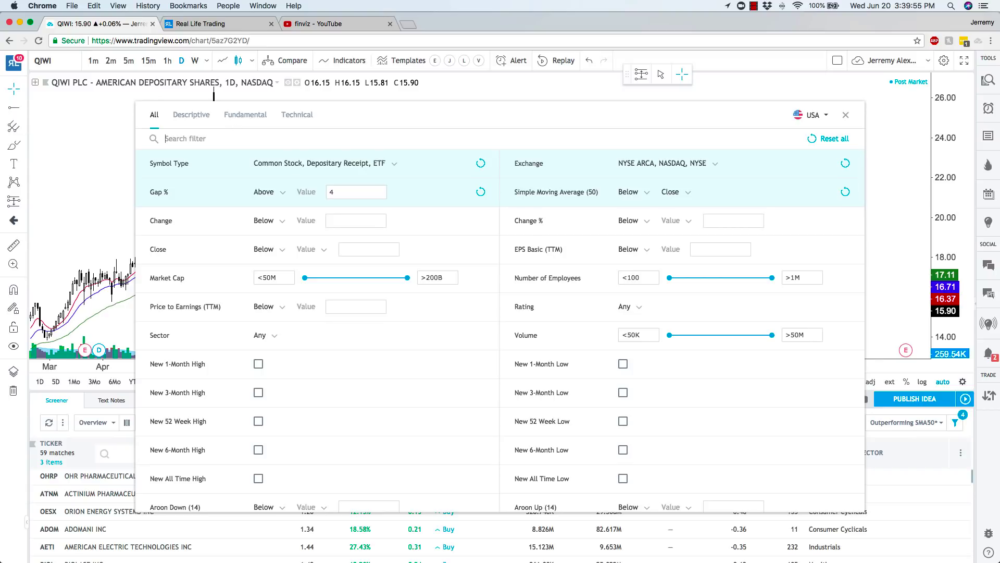
{"action": "type", "text": "pre"}
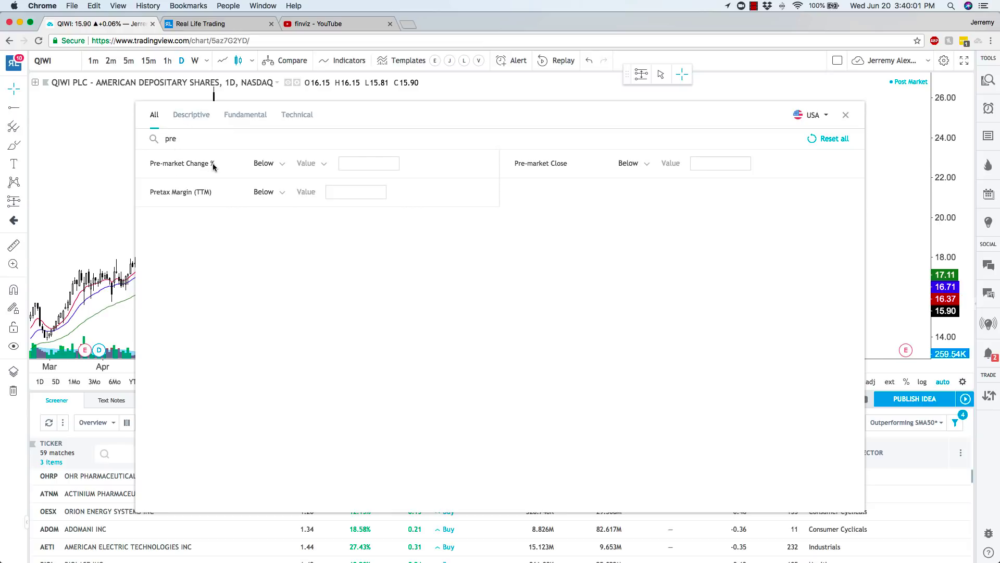
{"action": "left_click", "coordinate": [284, 164]}
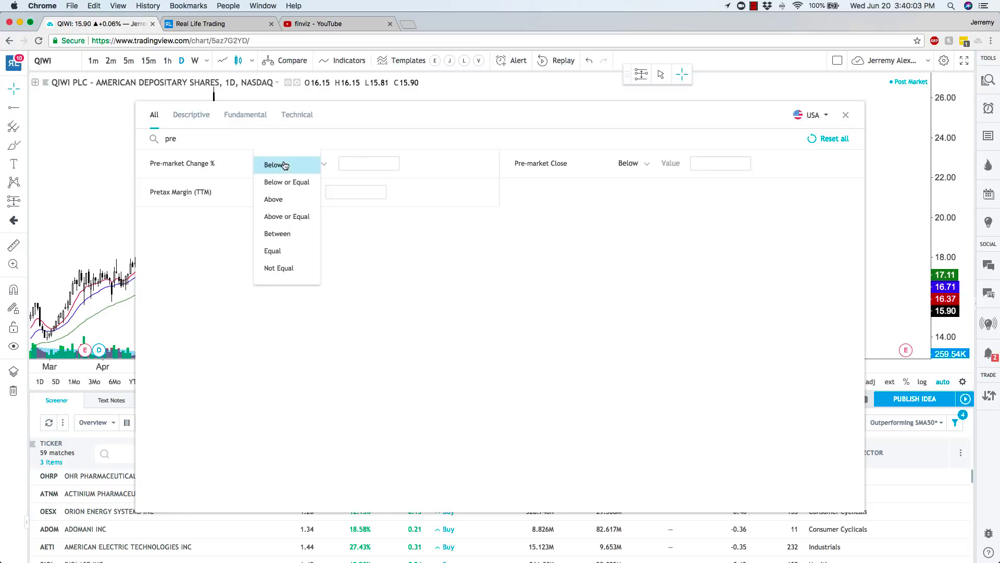
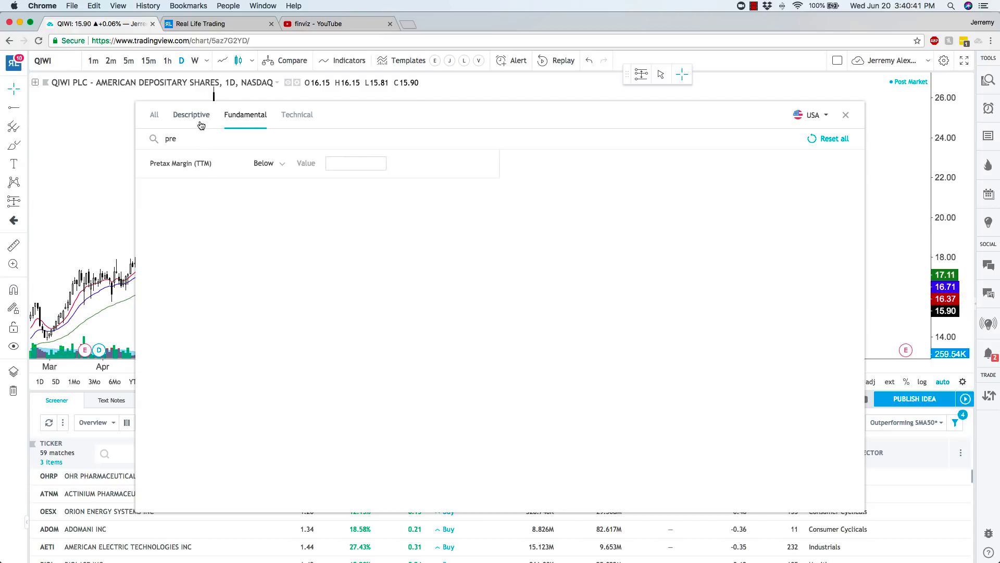
{"action": "left_click", "coordinate": [154, 116]}
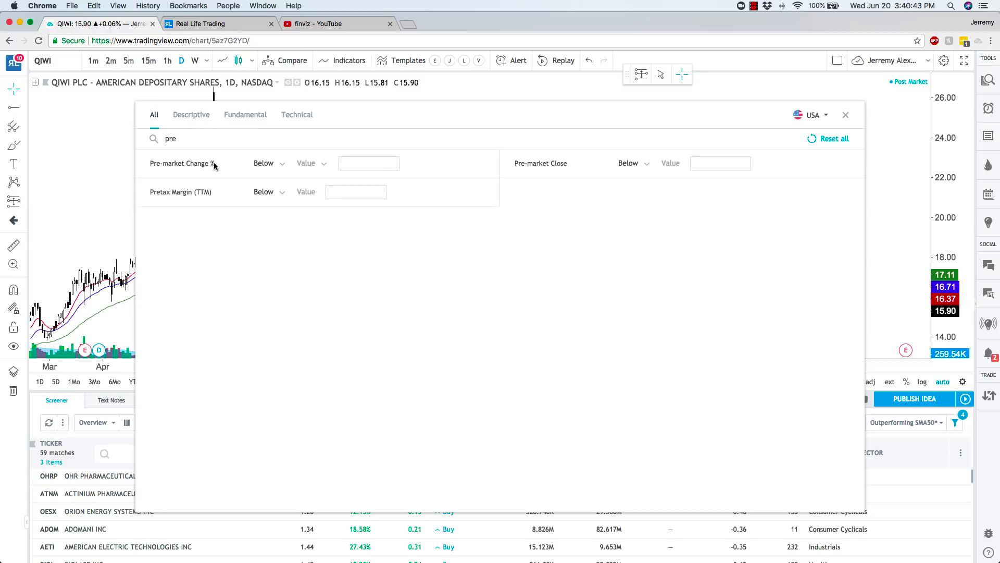
{"action": "left_click", "coordinate": [267, 163]}
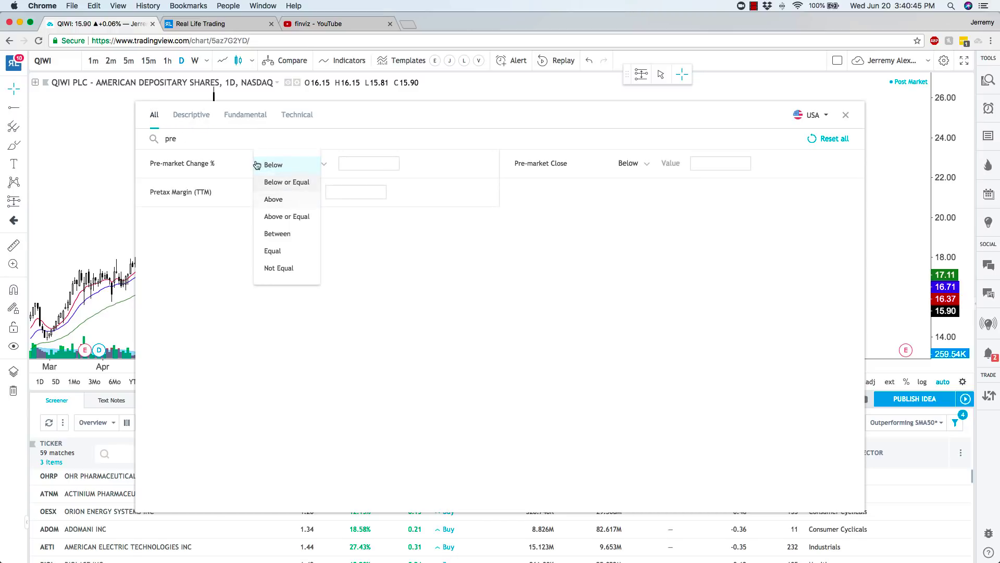
{"action": "left_click", "coordinate": [271, 171]}
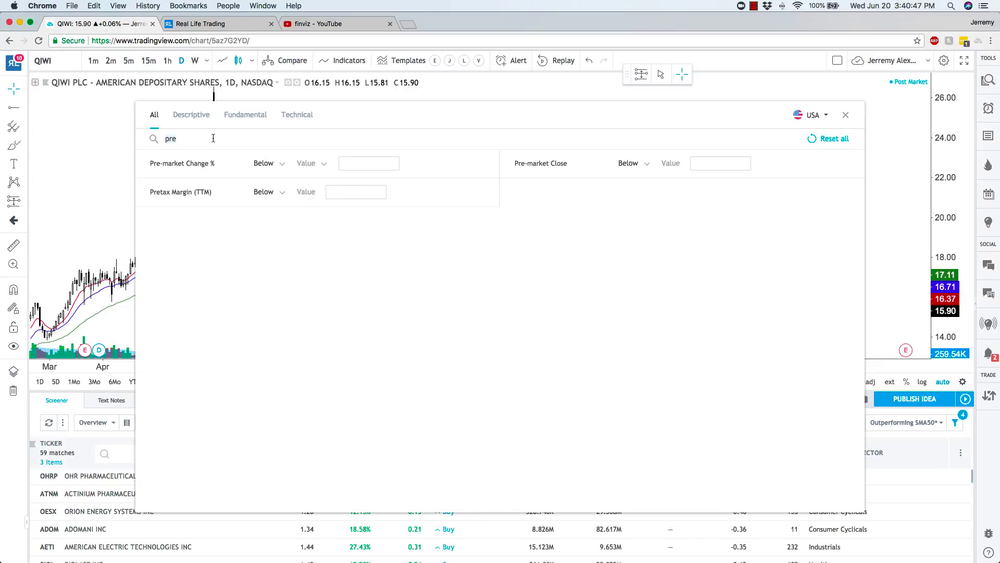
Step: Search the filters for "rsi", check the Descriptive category as well, and clear the search
{"action": "key", "text": "BackSpace"}
{"action": "key", "text": "BackSpace"}
{"action": "key", "text": "BackSpace"}
{"action": "type", "text": "ris"}
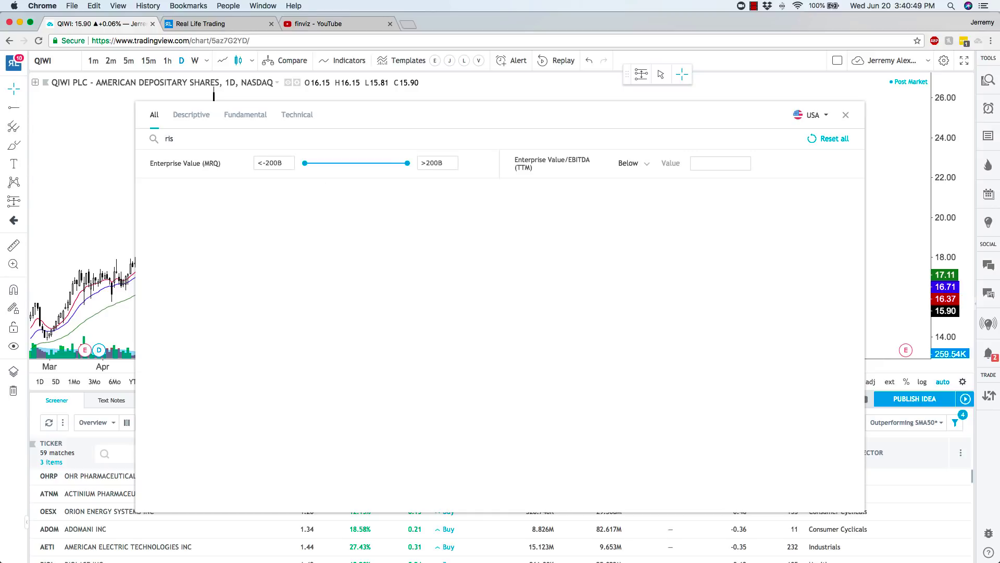
{"action": "key", "text": "BackSpace"}
{"action": "key", "text": "BackSpace"}
{"action": "type", "text": "si"}
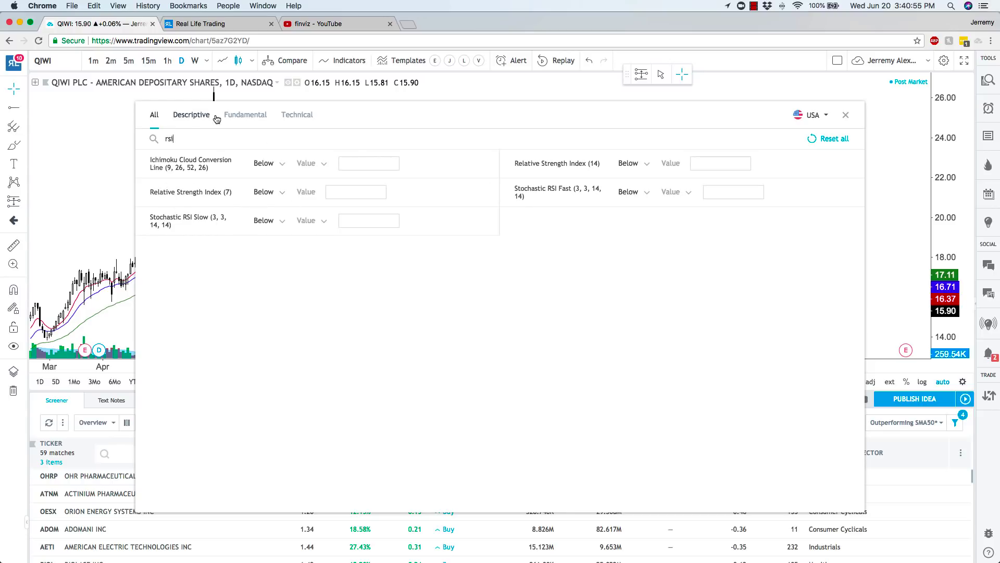
{"action": "left_click", "coordinate": [200, 123]}
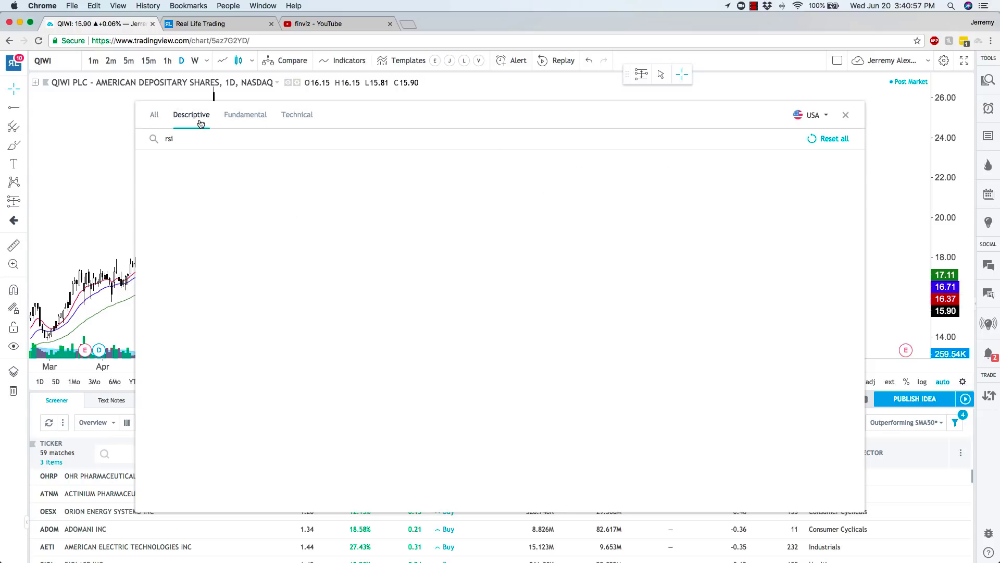
{"action": "double_click", "coordinate": [192, 138]}
{"action": "key", "text": "BackSpace"}
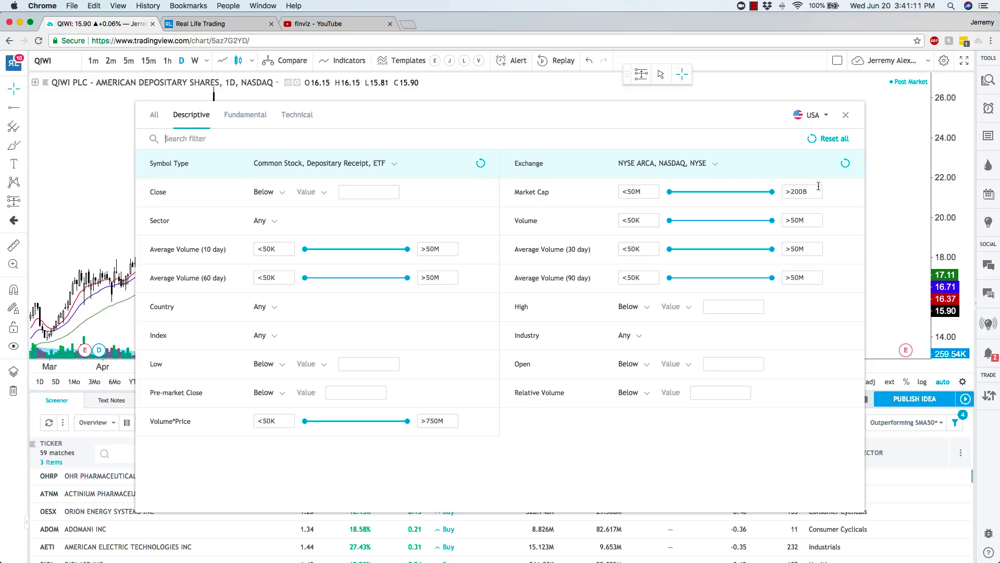
Step: Look through the list of preset screens and show the hotlists for US Exchanges beside the chart
{"action": "left_click", "coordinate": [943, 422]}
{"action": "left_click", "coordinate": [943, 422]}
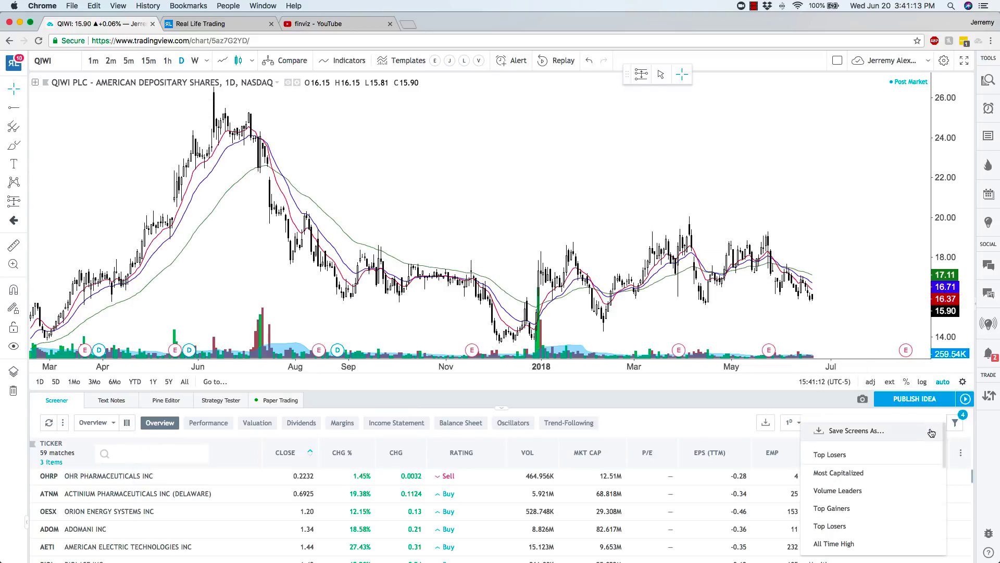
{"action": "scroll", "coordinate": [904, 481], "scroll_direction": "down", "scroll_amount": 3}
{"action": "scroll", "coordinate": [904, 480], "scroll_direction": "down", "scroll_amount": 1}
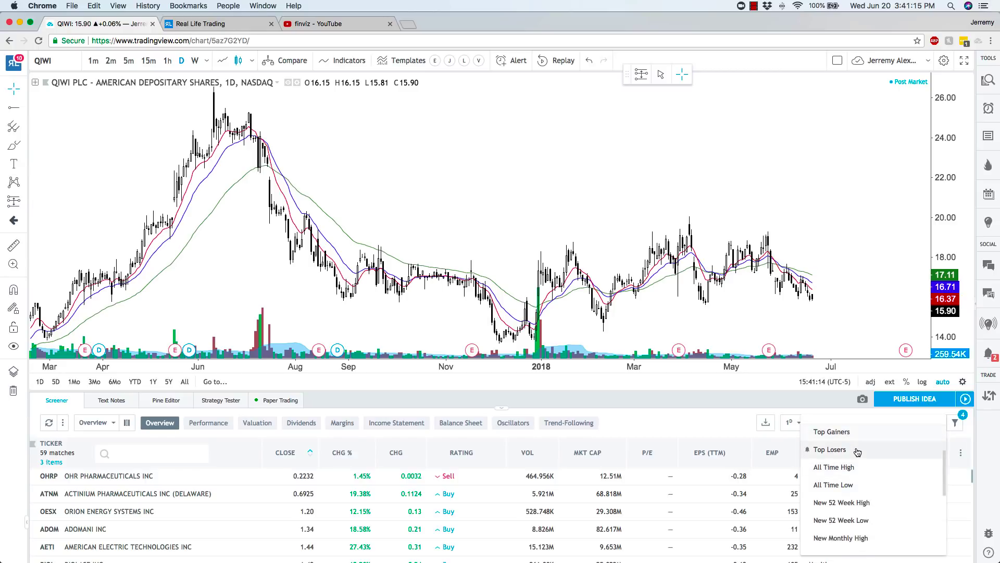
{"action": "left_click", "coordinate": [983, 174]}
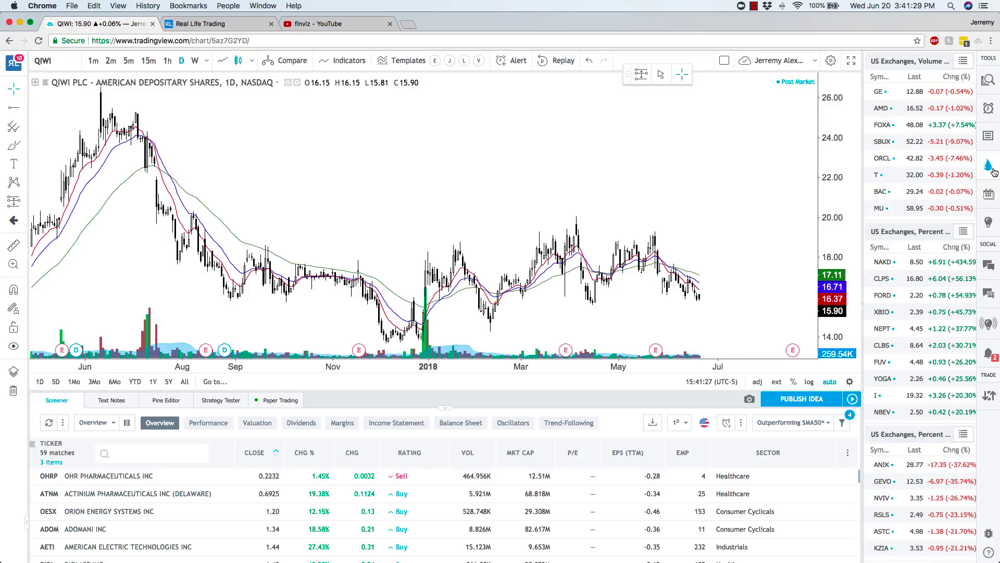
Step: Switch the screener to the Trend-Following columns and chart Actinium Pharmaceuticals (ATNM) from the results
{"action": "left_click", "coordinate": [587, 426]}
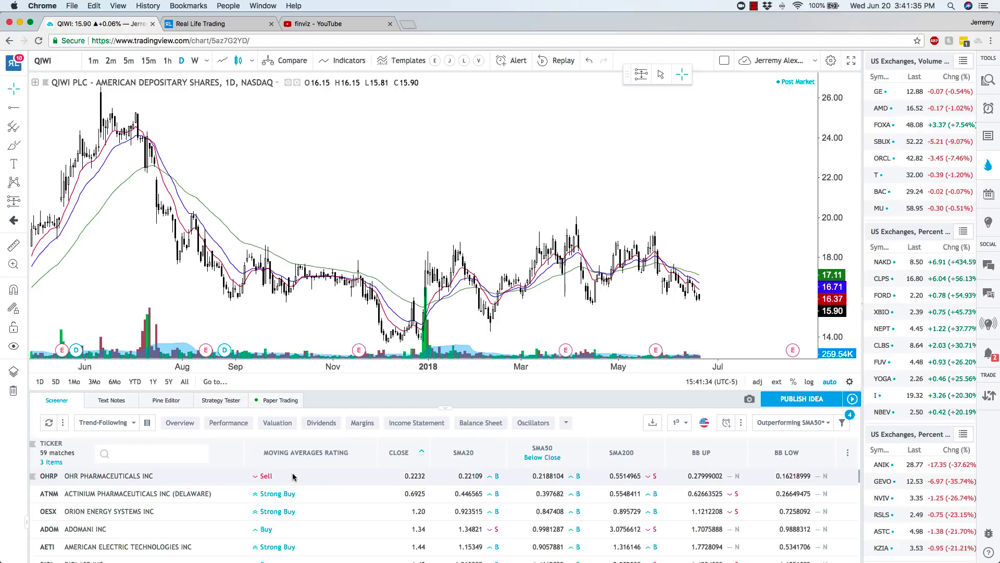
{"action": "left_click", "coordinate": [110, 496]}
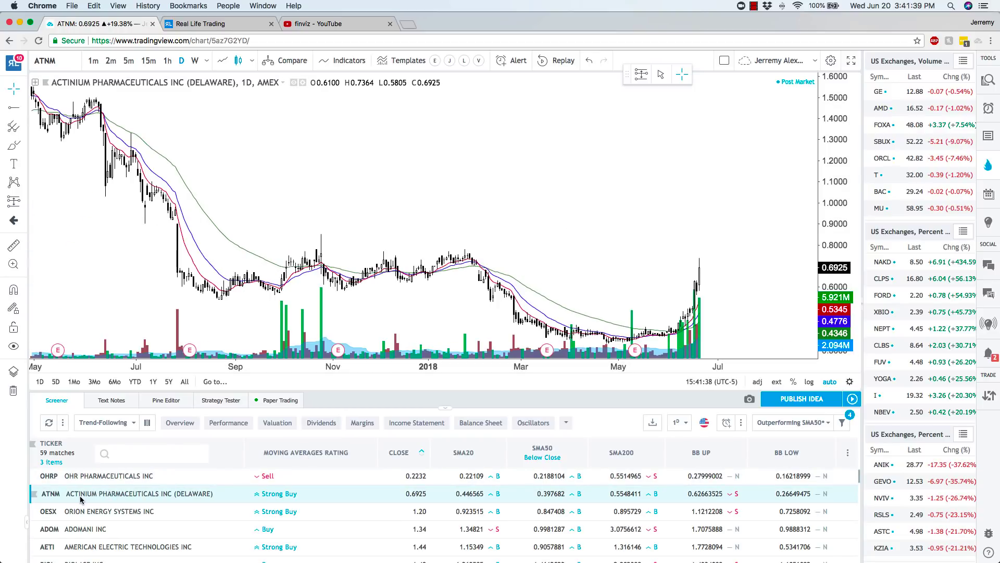